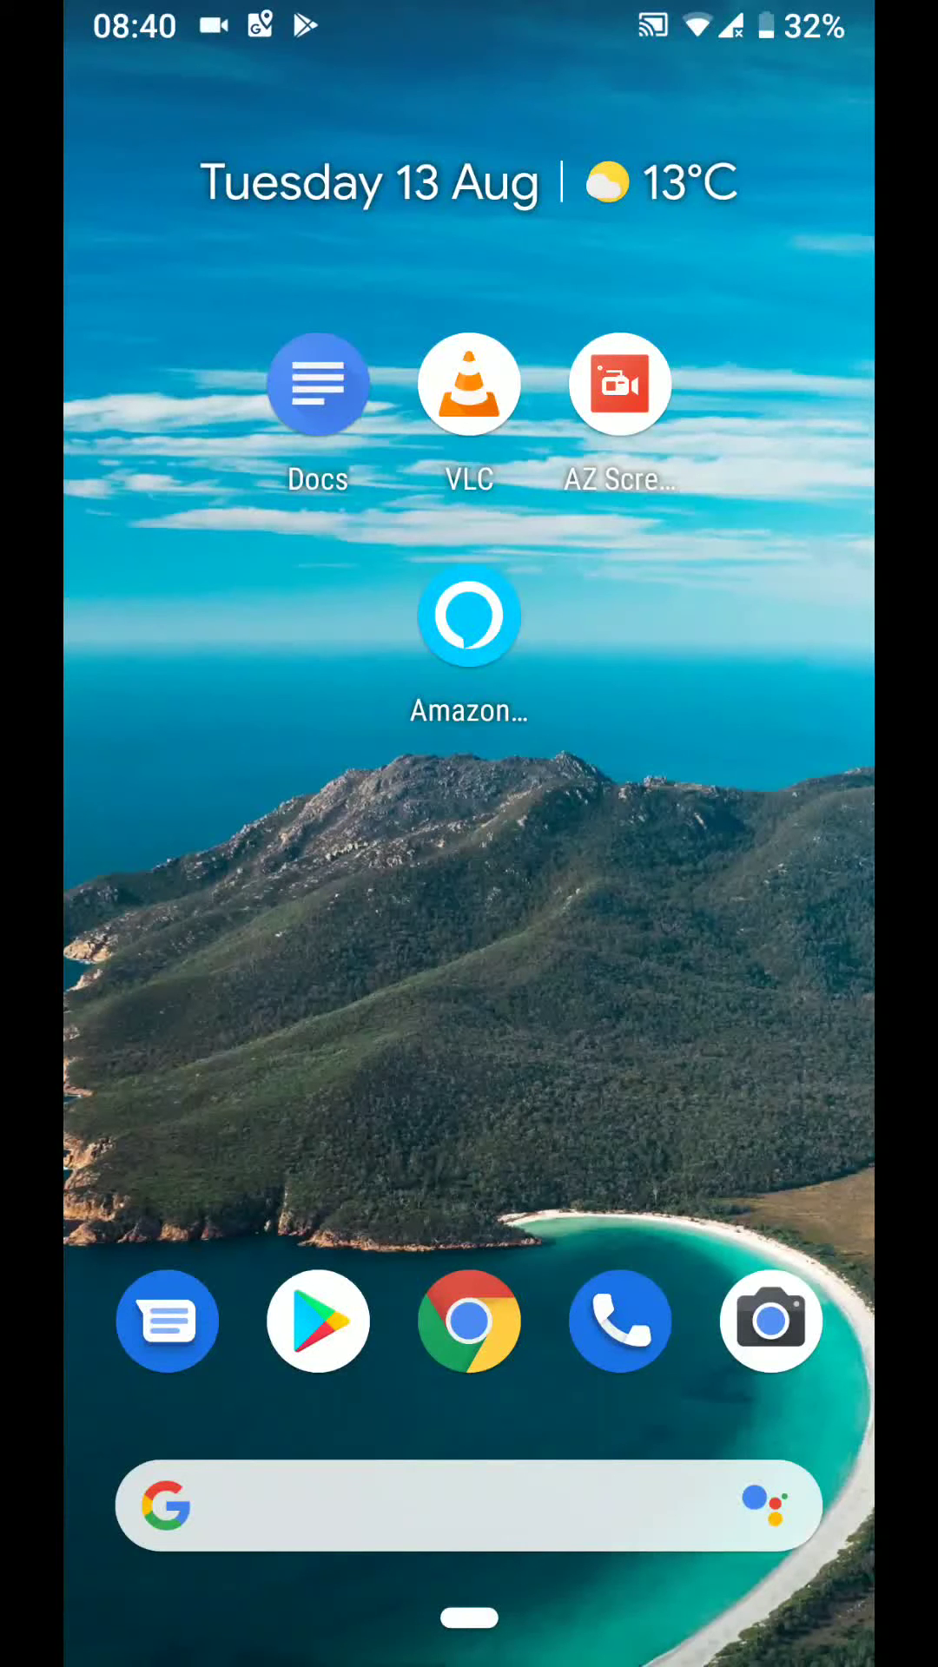
# Step: Launch Amazon Alexa and start a new routine from the Routines menu
pyautogui.click(469, 619)
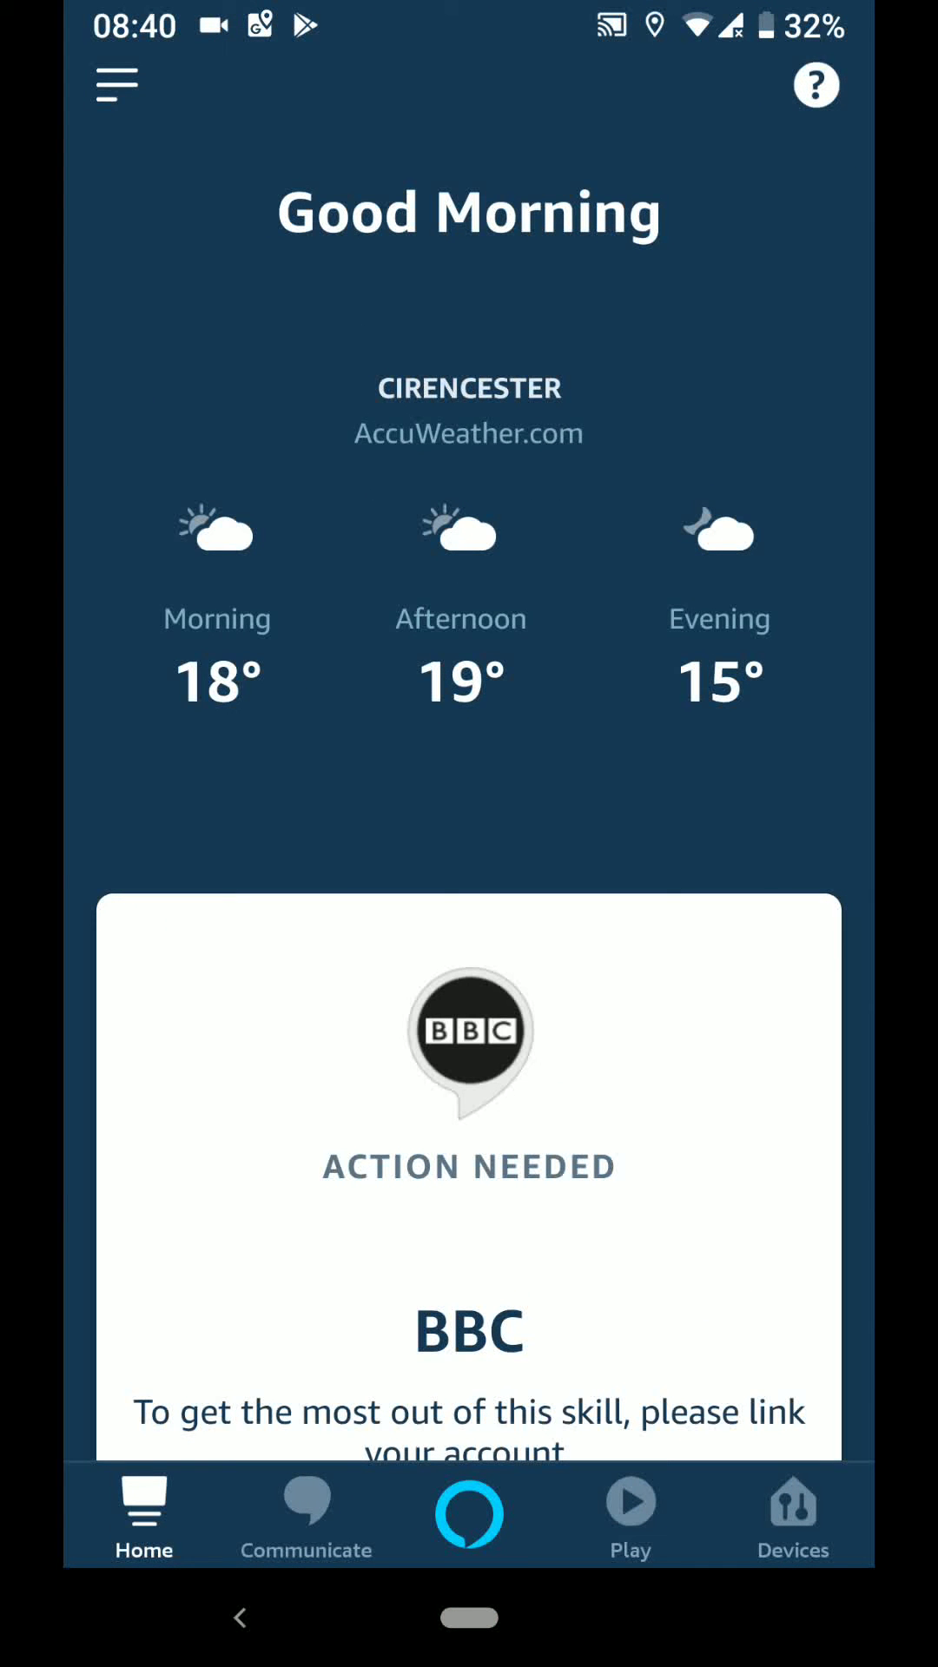
pyautogui.click(116, 85)
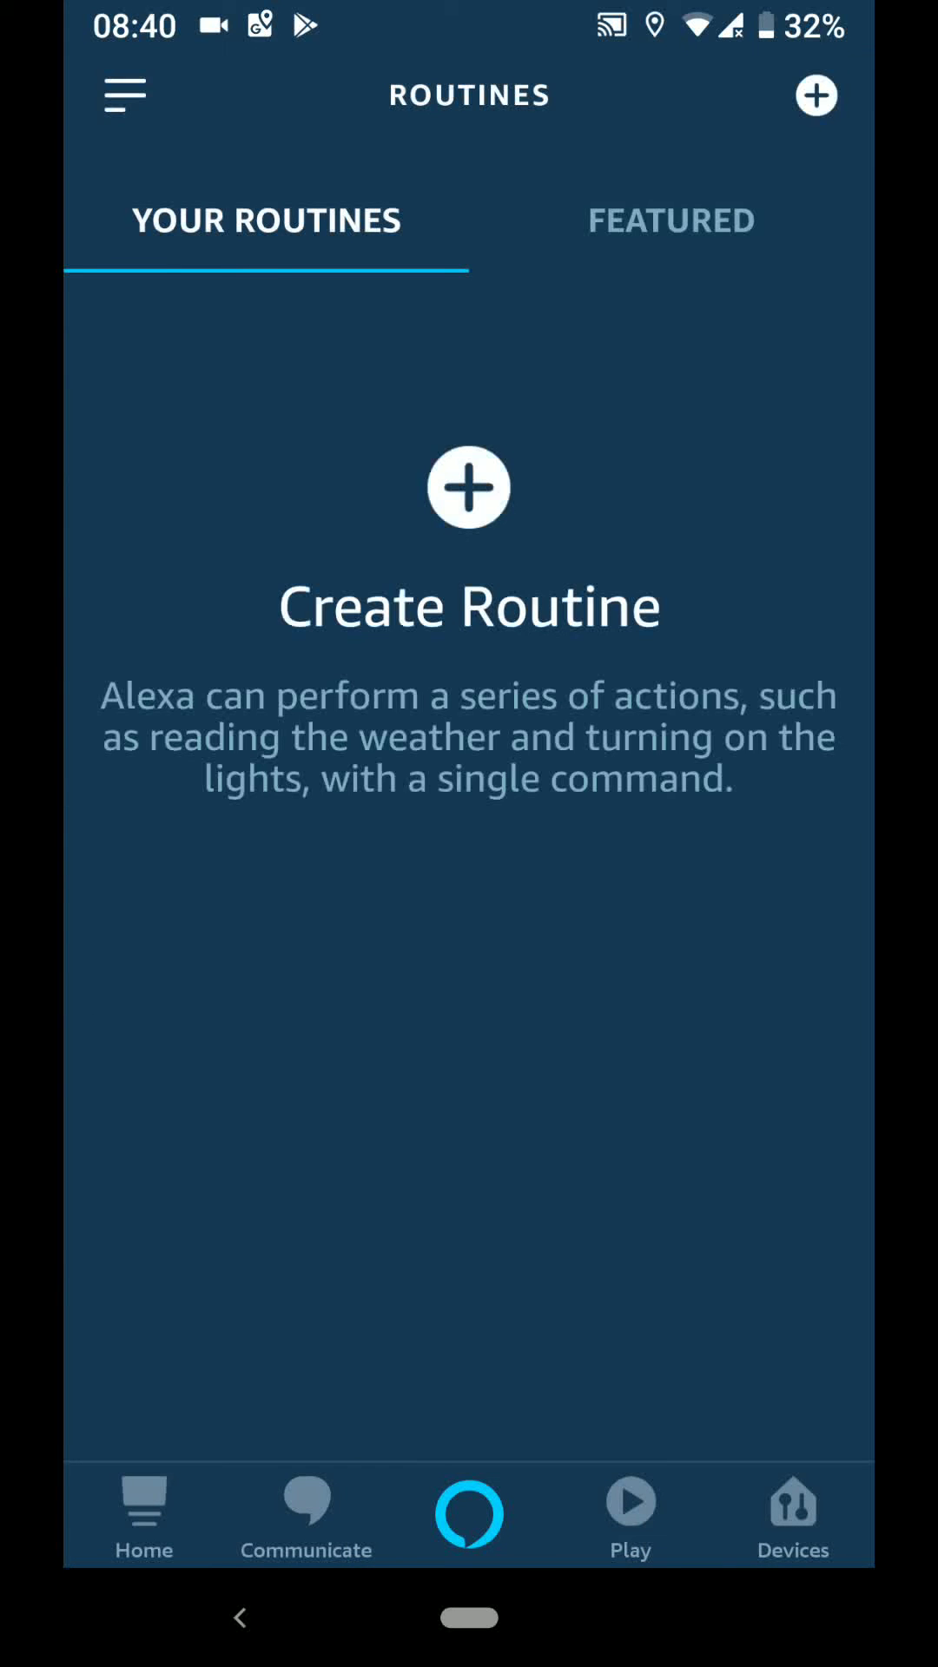
pyautogui.click(468, 487)
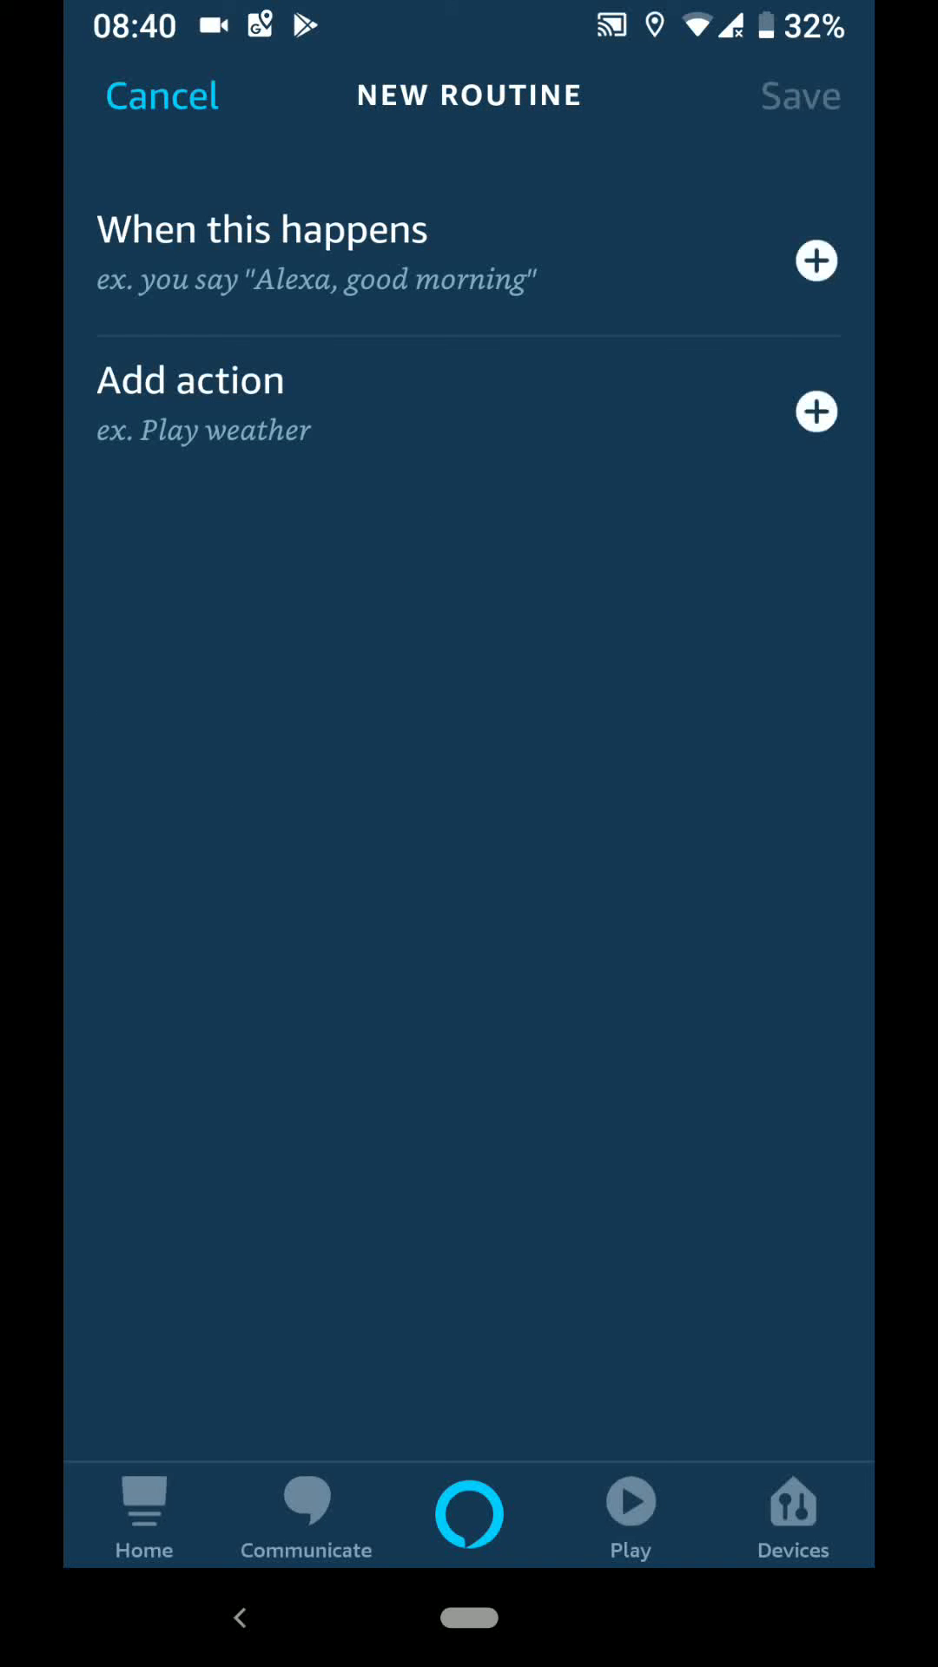
# Step: Give the routine a Schedule 'At Time' trigger and bring up its time picker
pyautogui.click(816, 262)
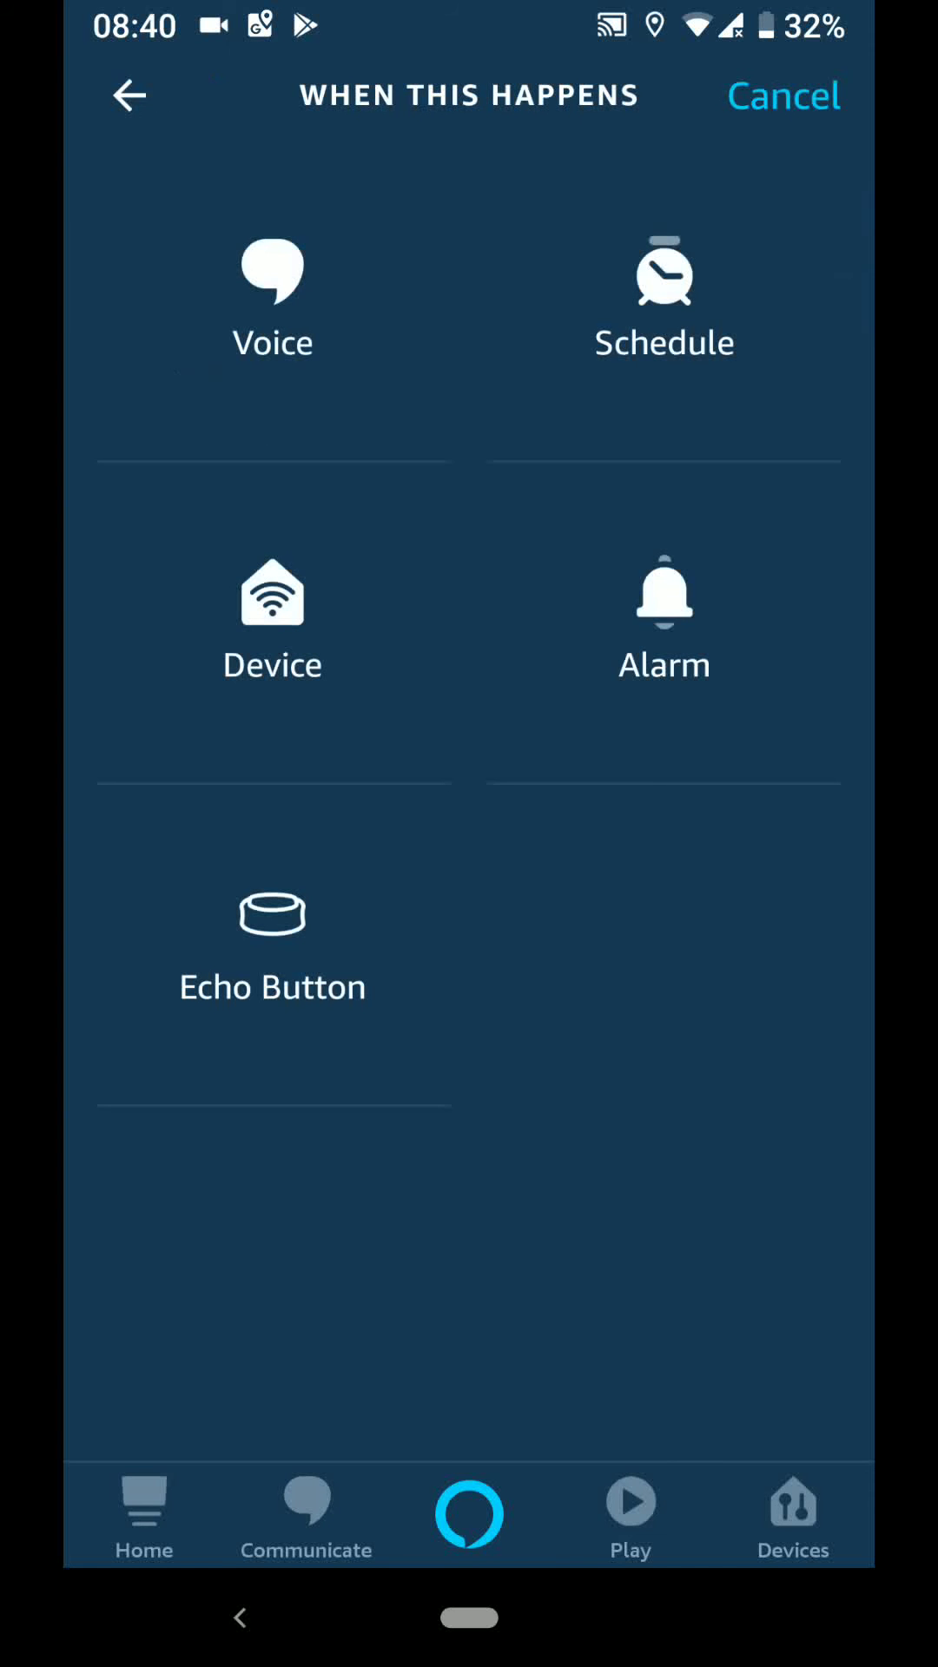
pyautogui.click(712, 325)
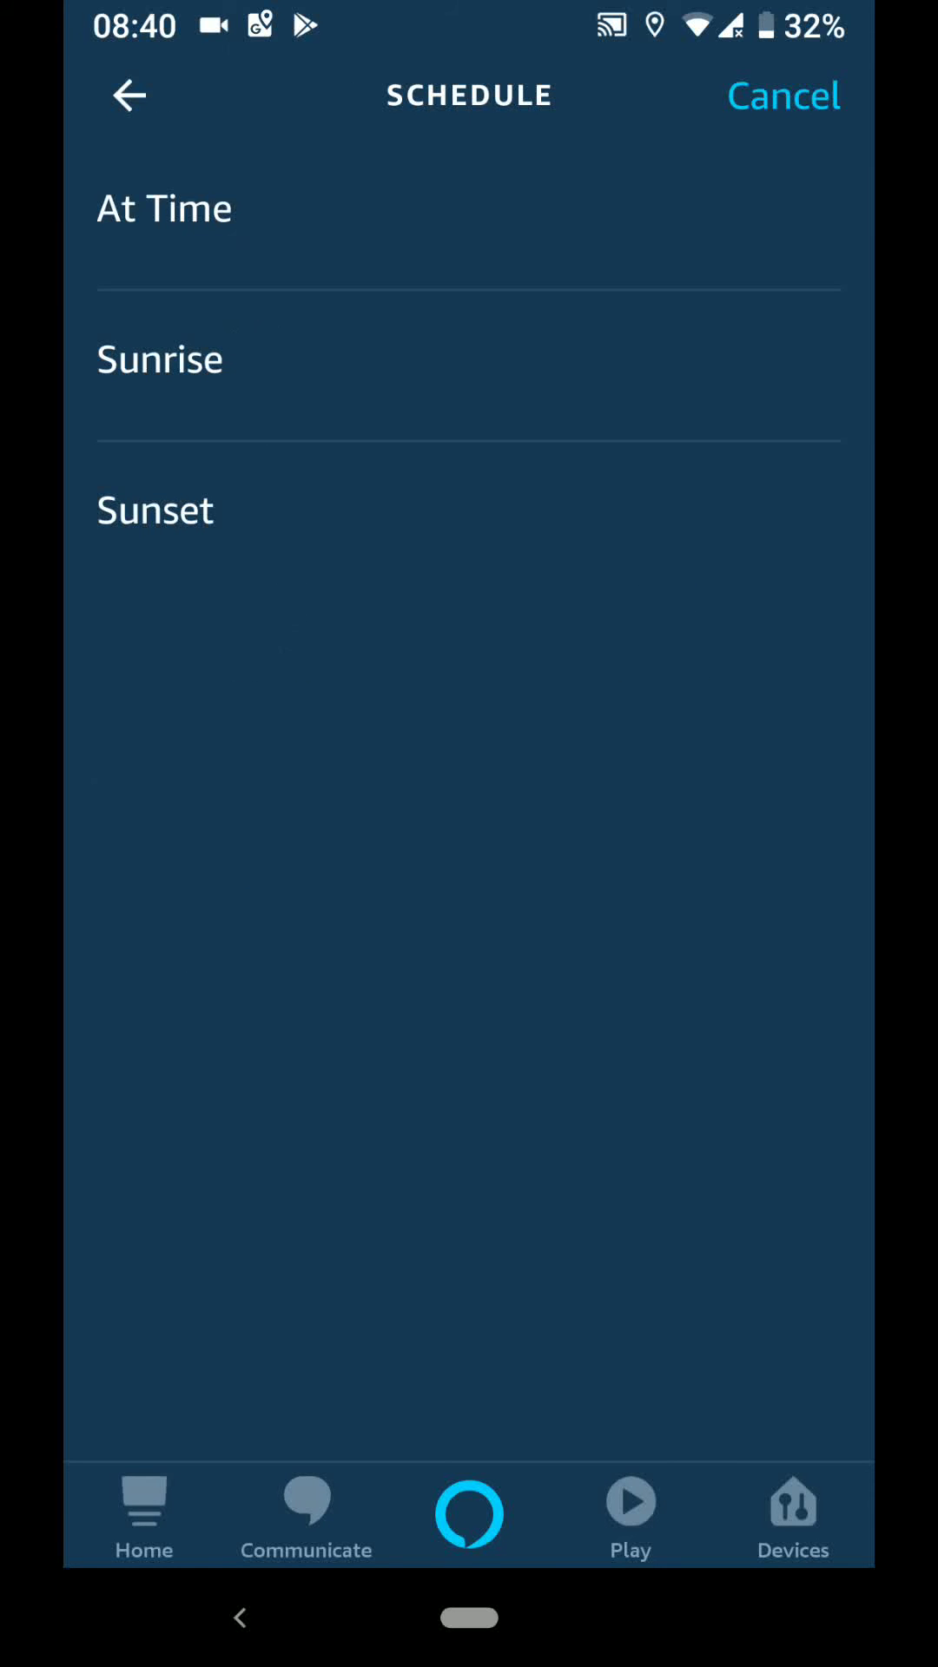
pyautogui.click(461, 218)
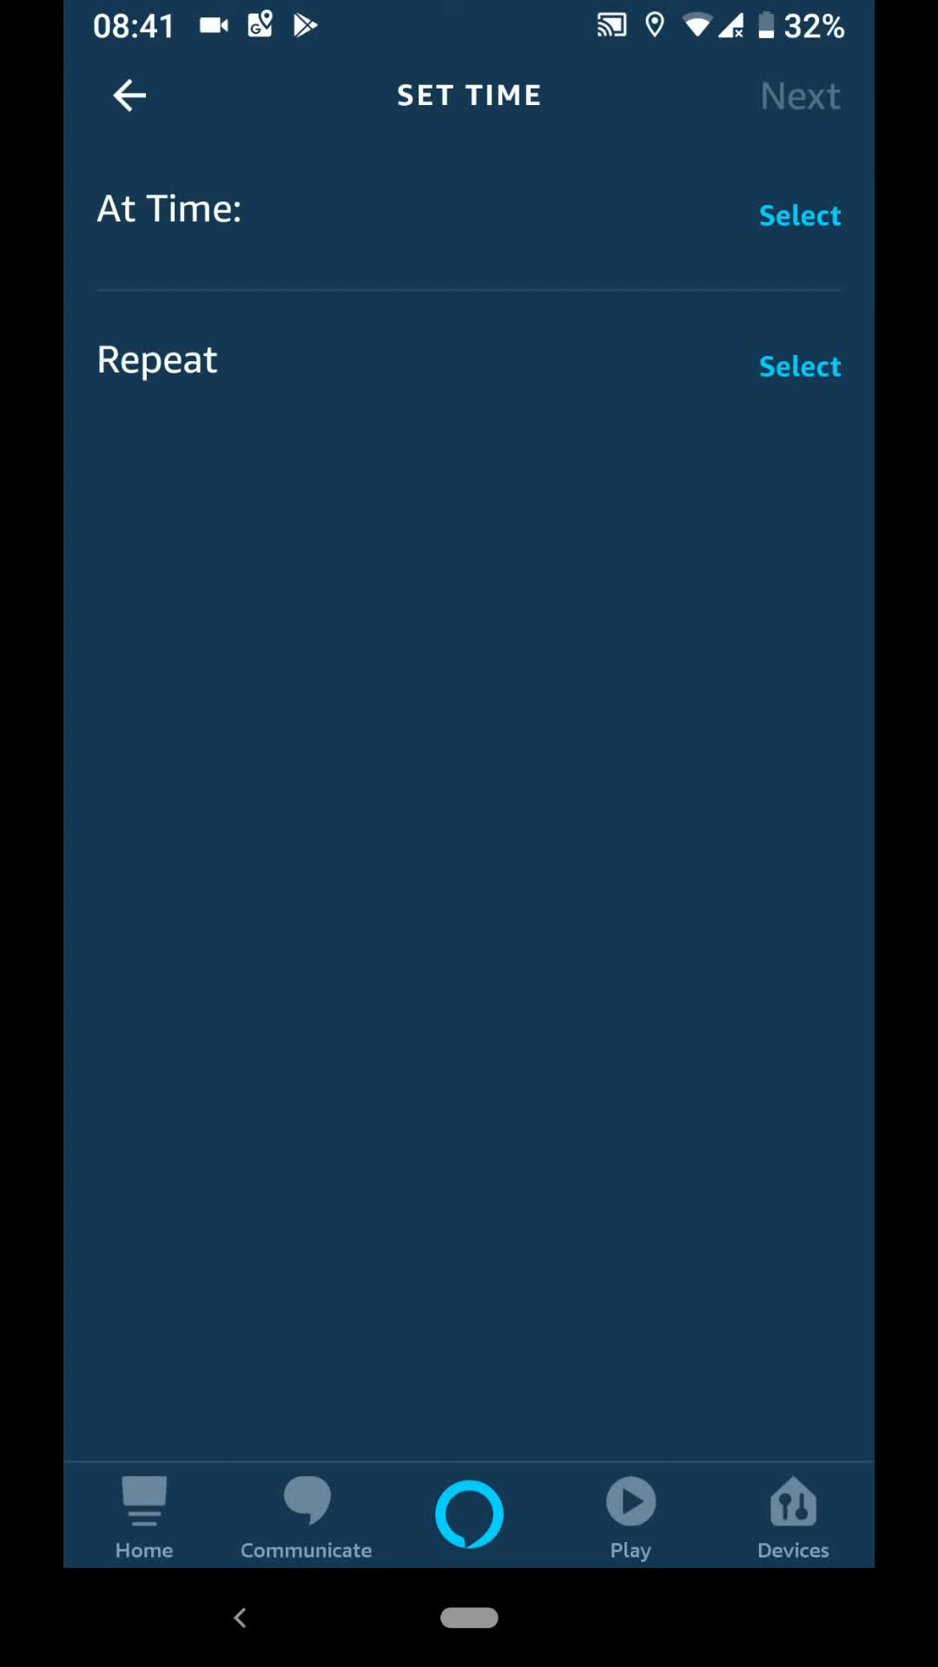
pyautogui.click(800, 215)
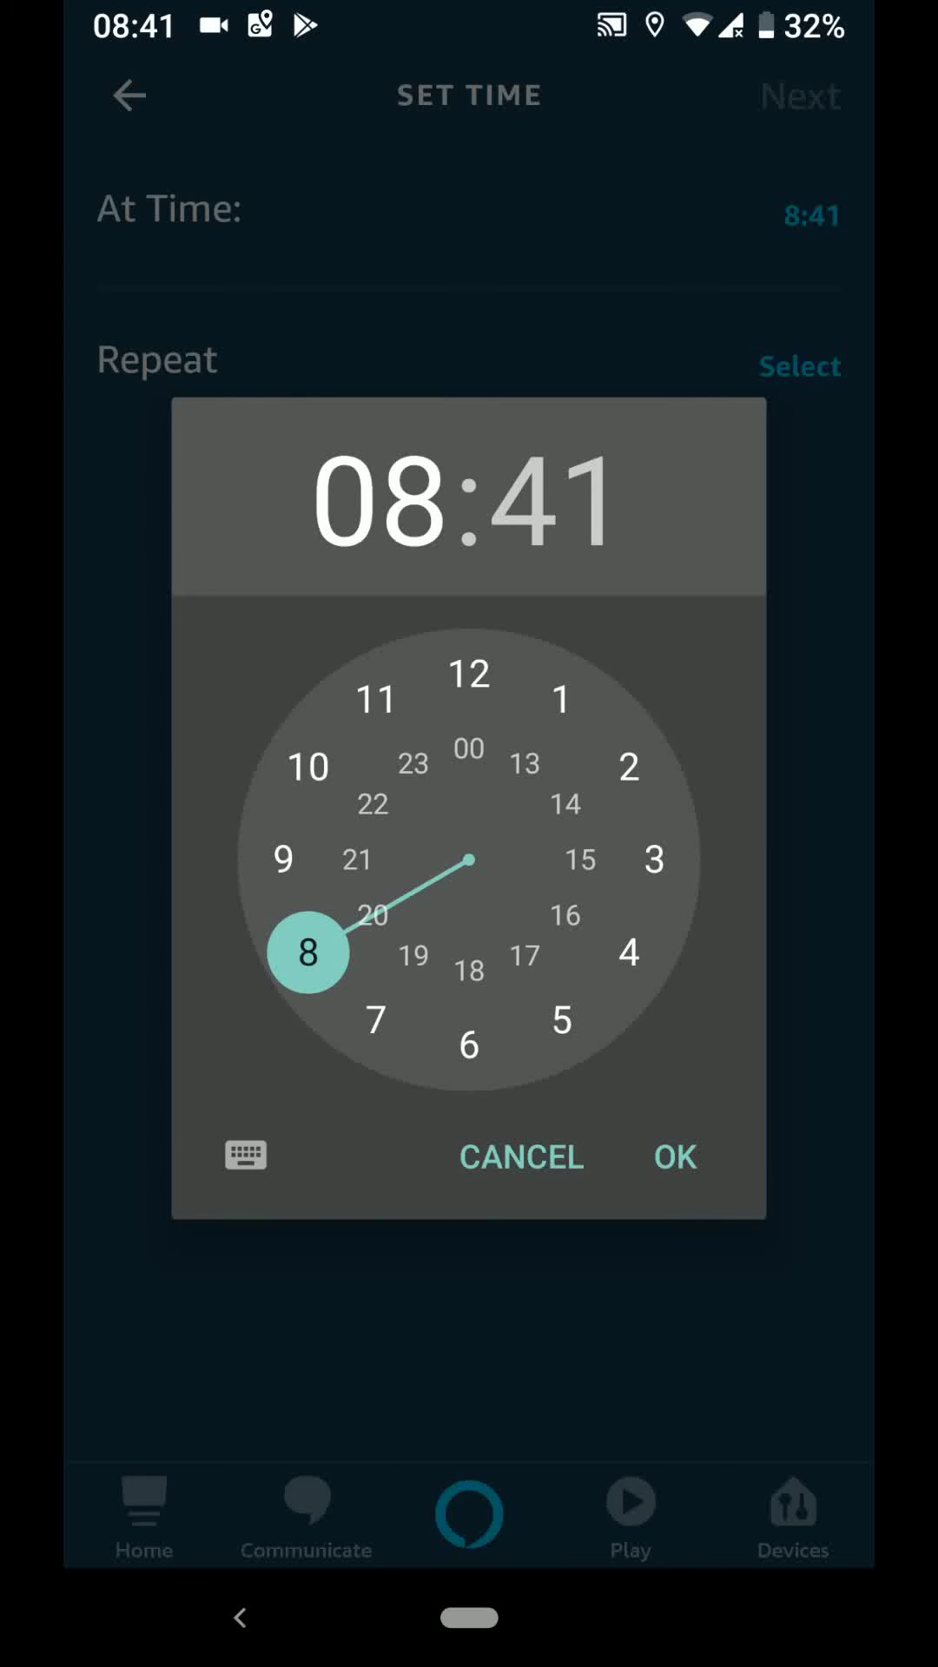
# Step: Set the trigger time to 0:00 and bring up the Repeat day options
pyautogui.click(470, 748)
pyautogui.click(468, 673)
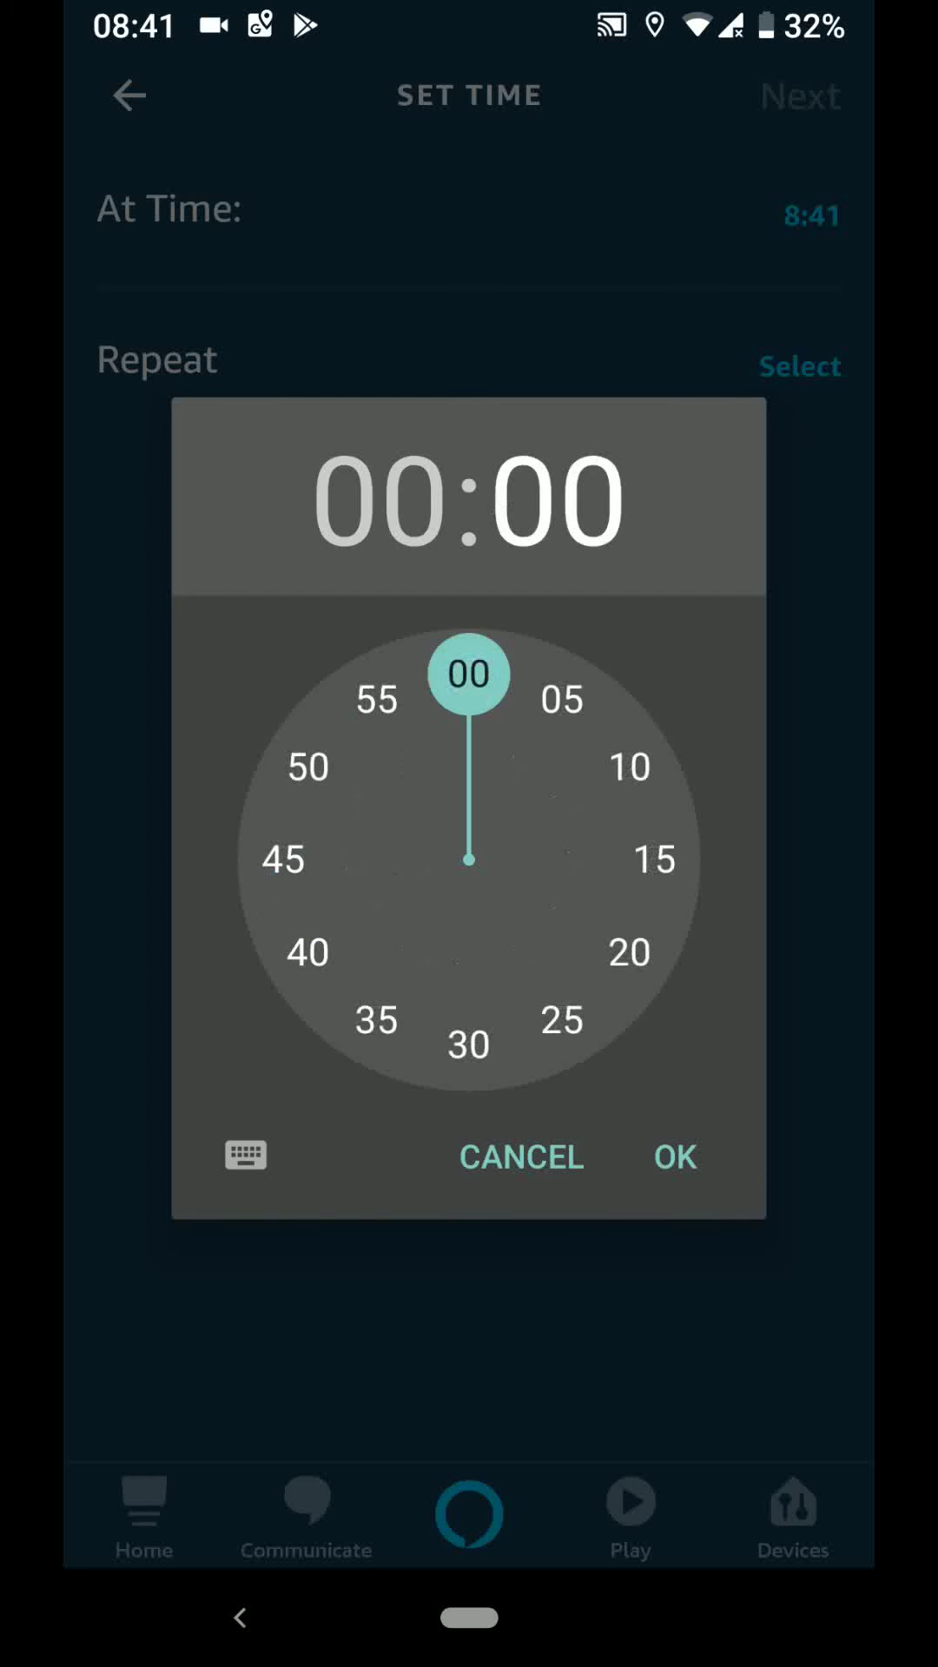
pyautogui.click(698, 1152)
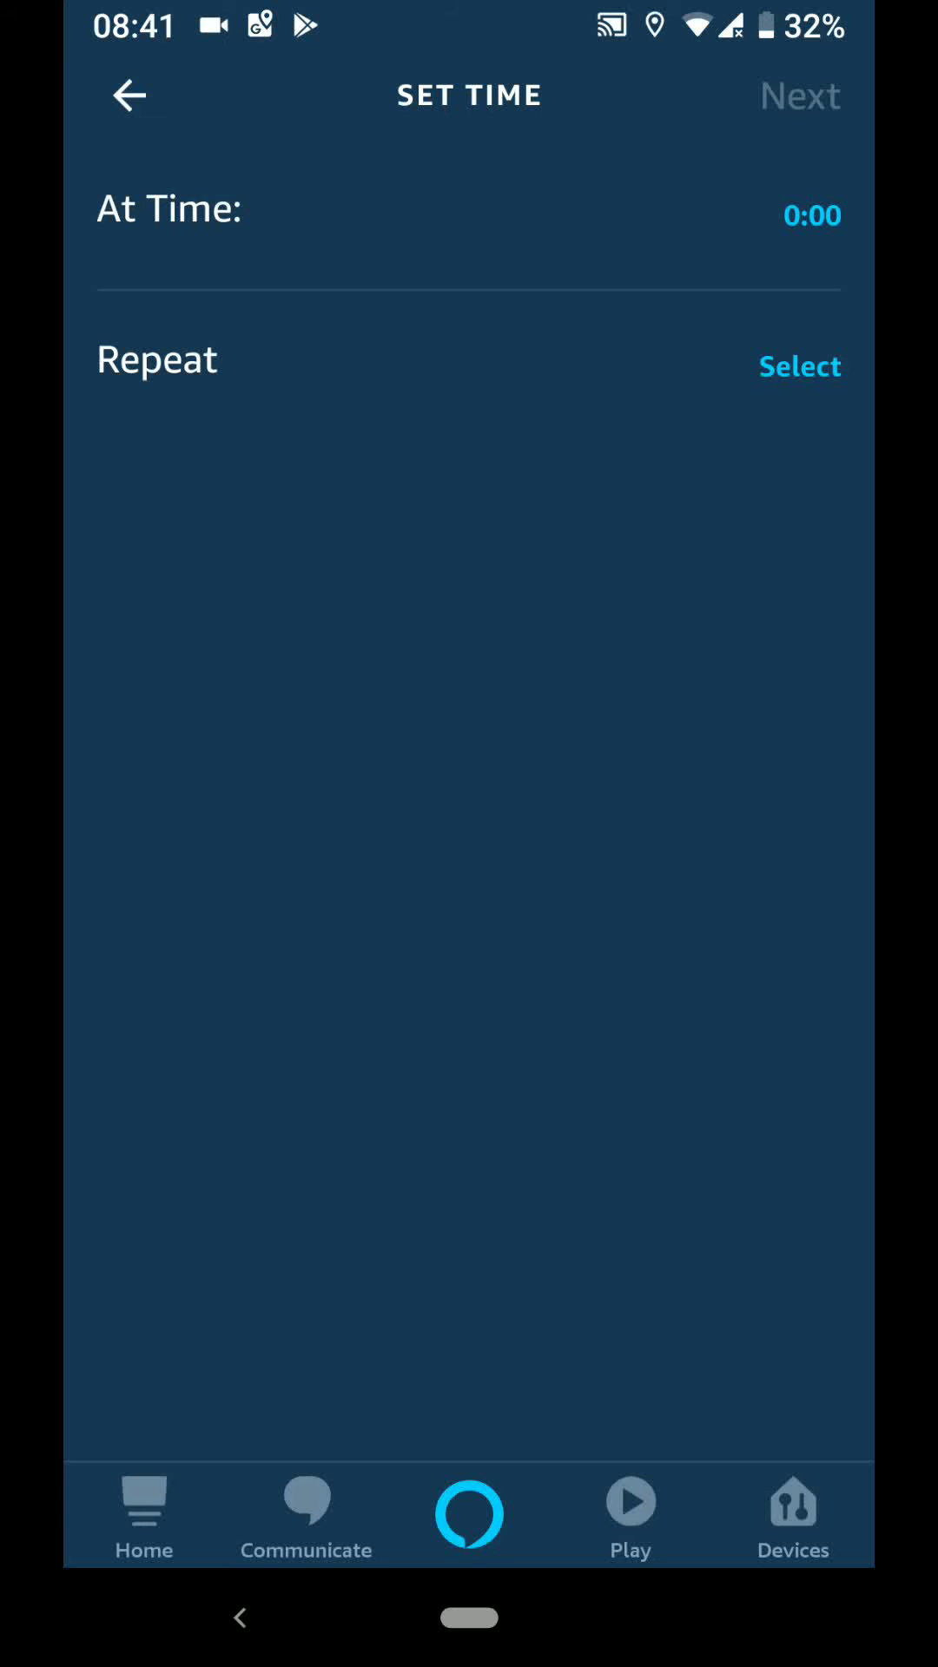
pyautogui.click(816, 378)
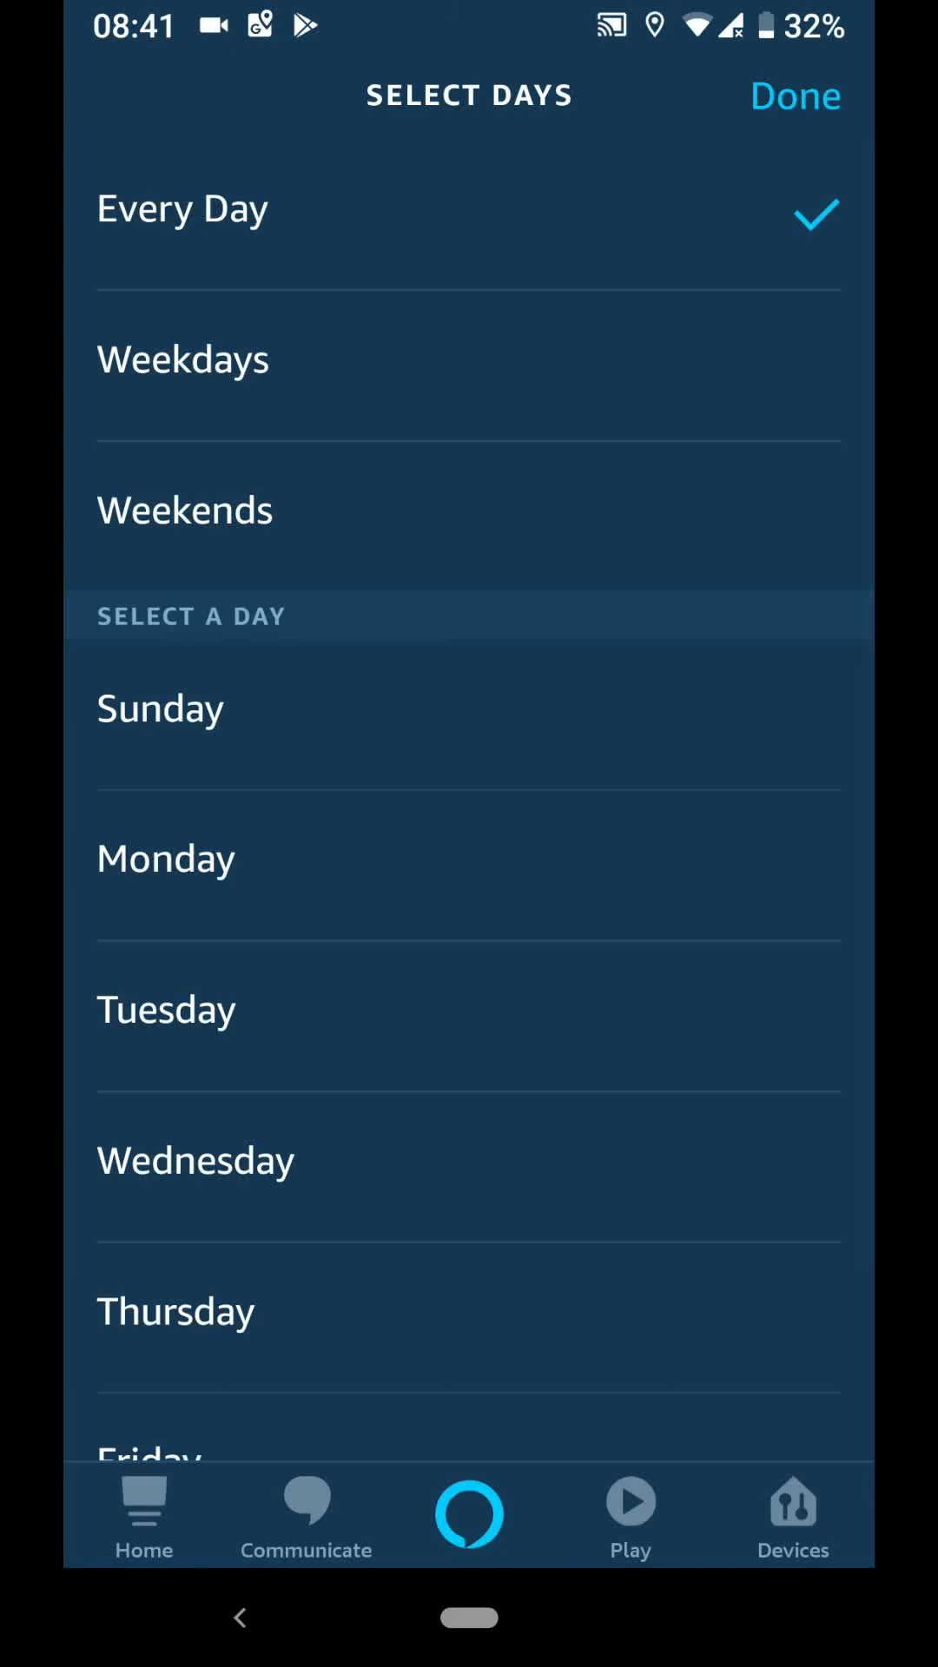
# Step: Set the schedule to repeat Every Day and confirm the 0:00 trigger
pyautogui.click(805, 96)
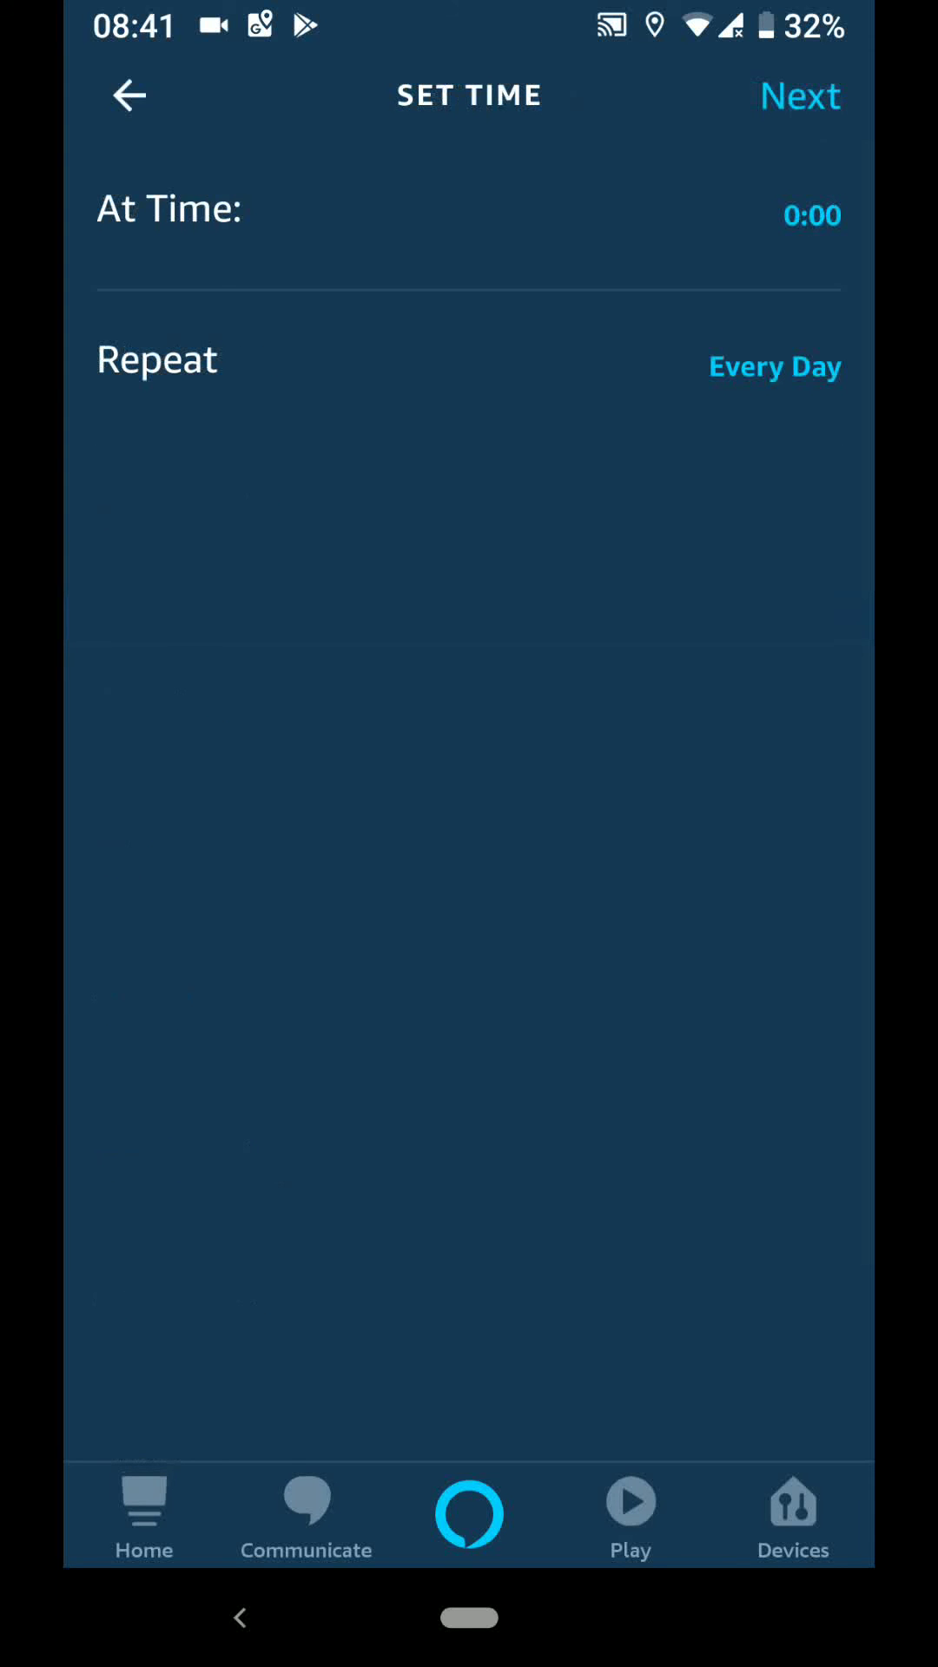
pyautogui.click(818, 110)
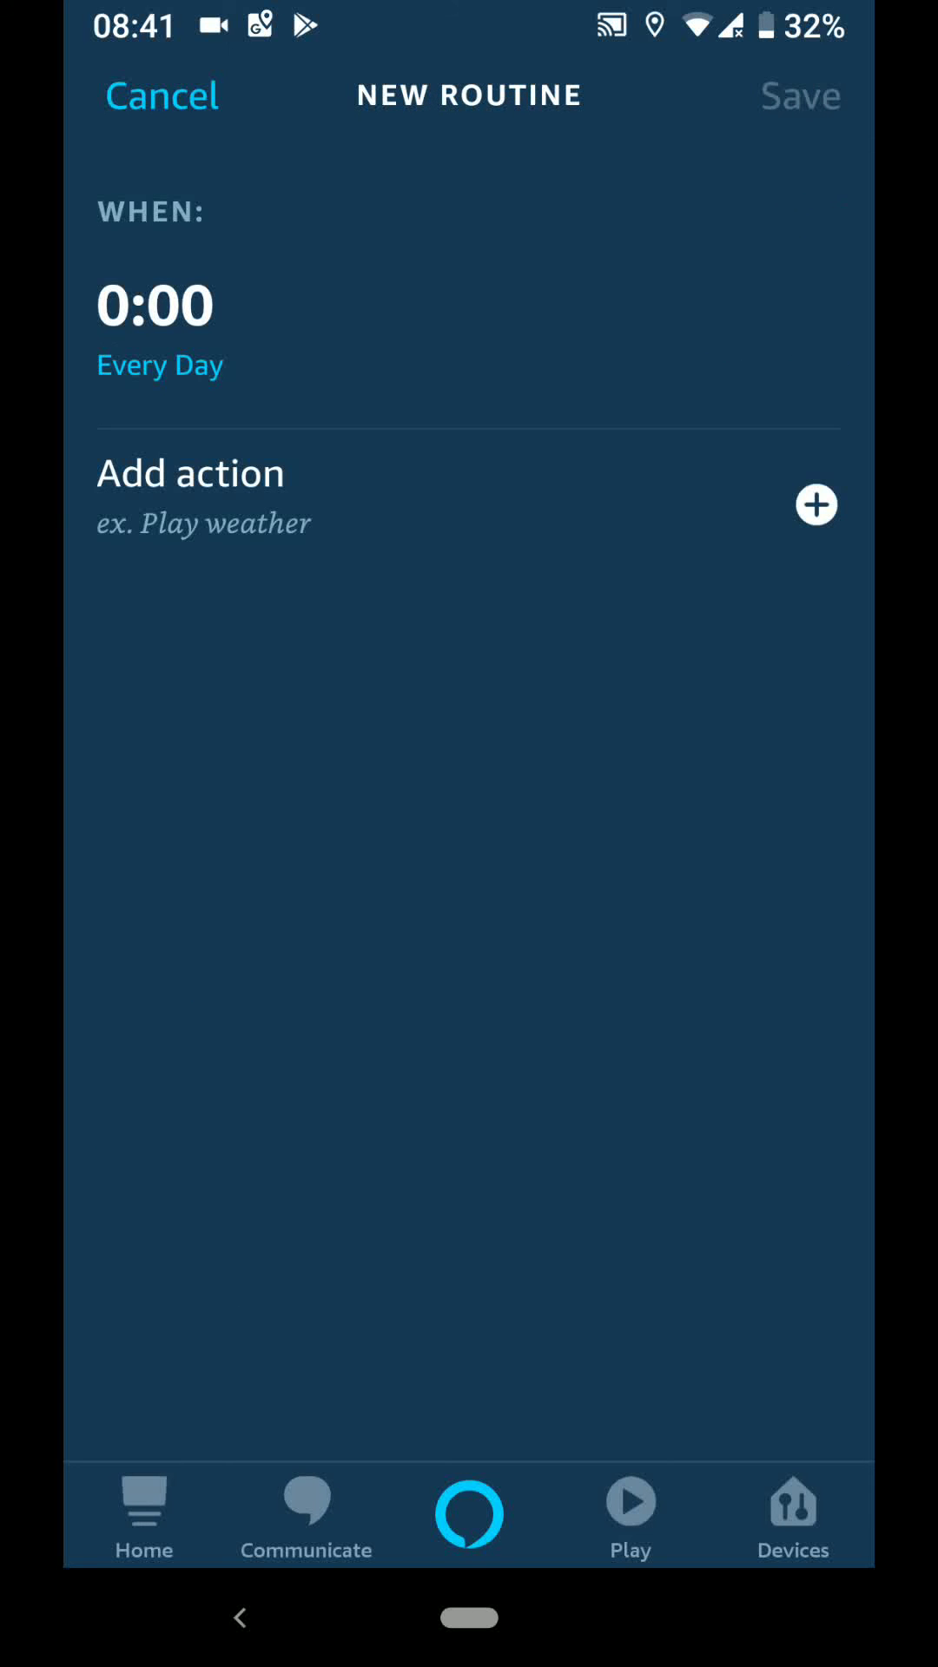
pyautogui.click(815, 509)
# Step: Add a Smart Home Control device action setting Kitchen power to Off
pyautogui.click(815, 506)
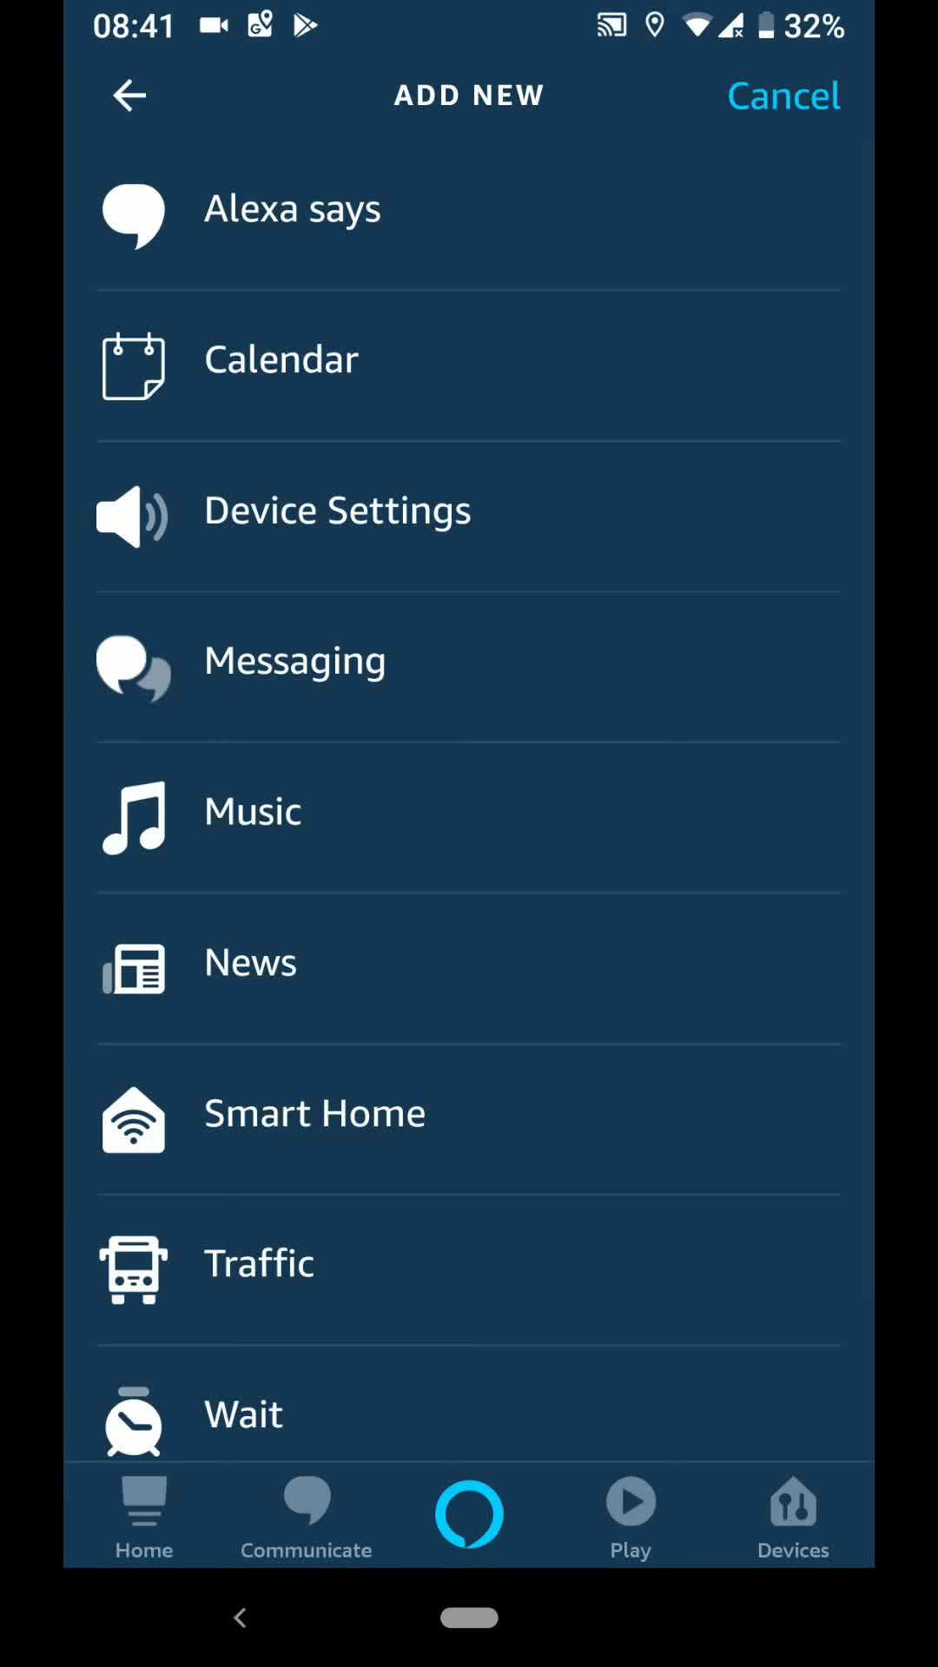
pyautogui.click(450, 1123)
pyautogui.click(223, 210)
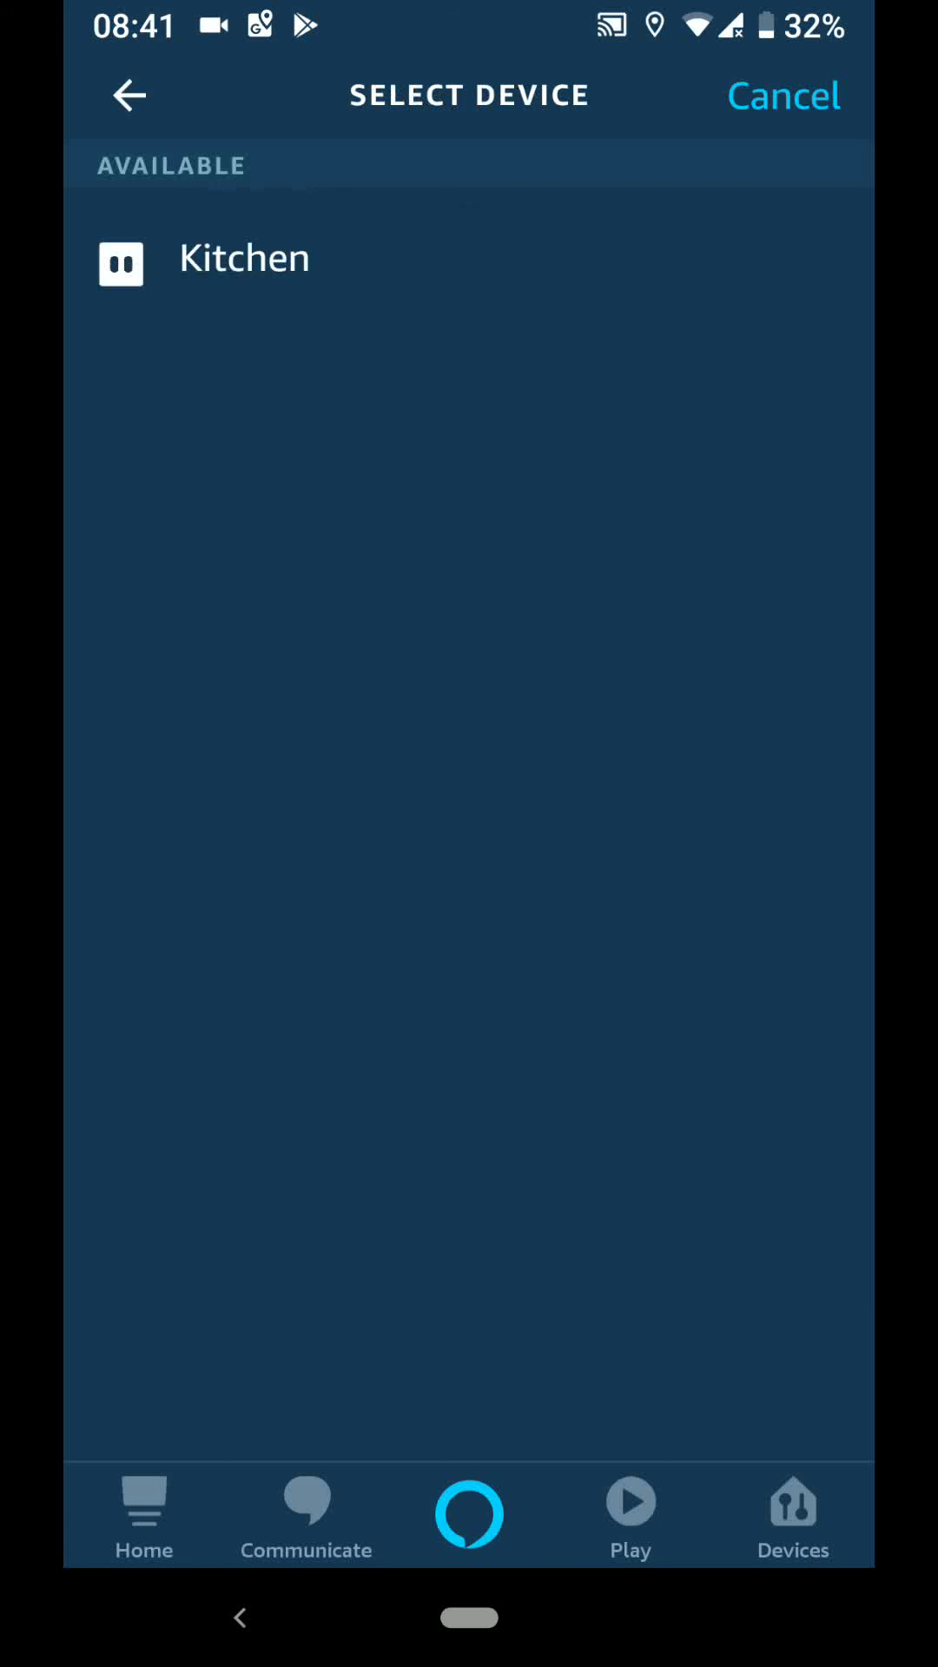
pyautogui.click(494, 274)
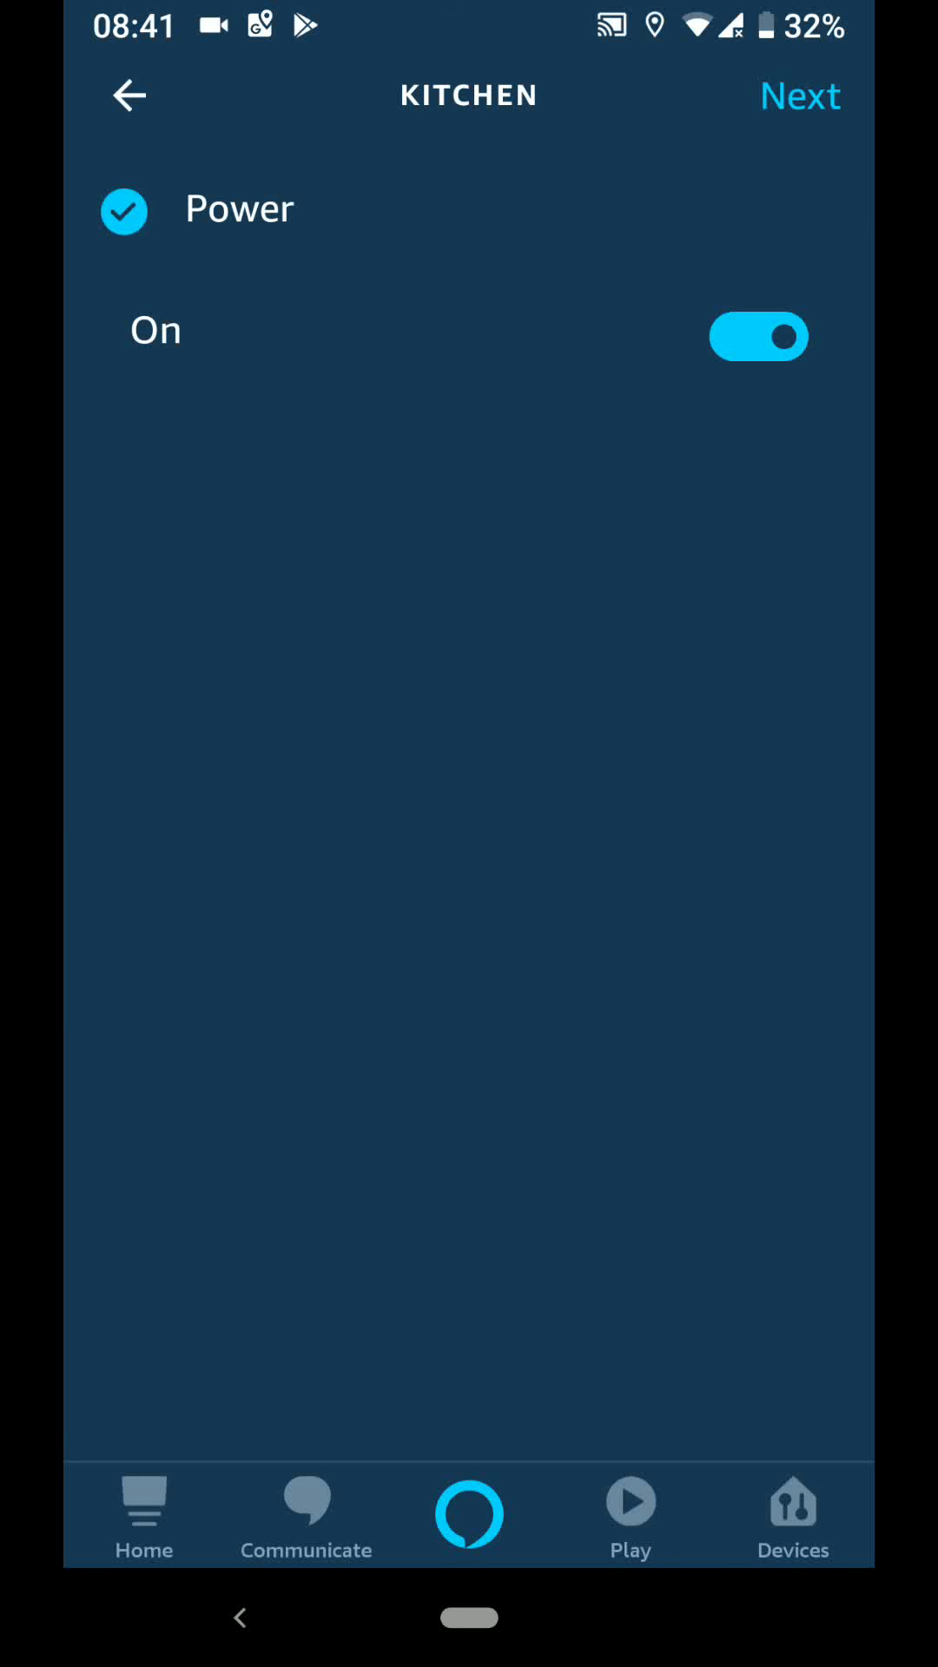
pyautogui.click(758, 338)
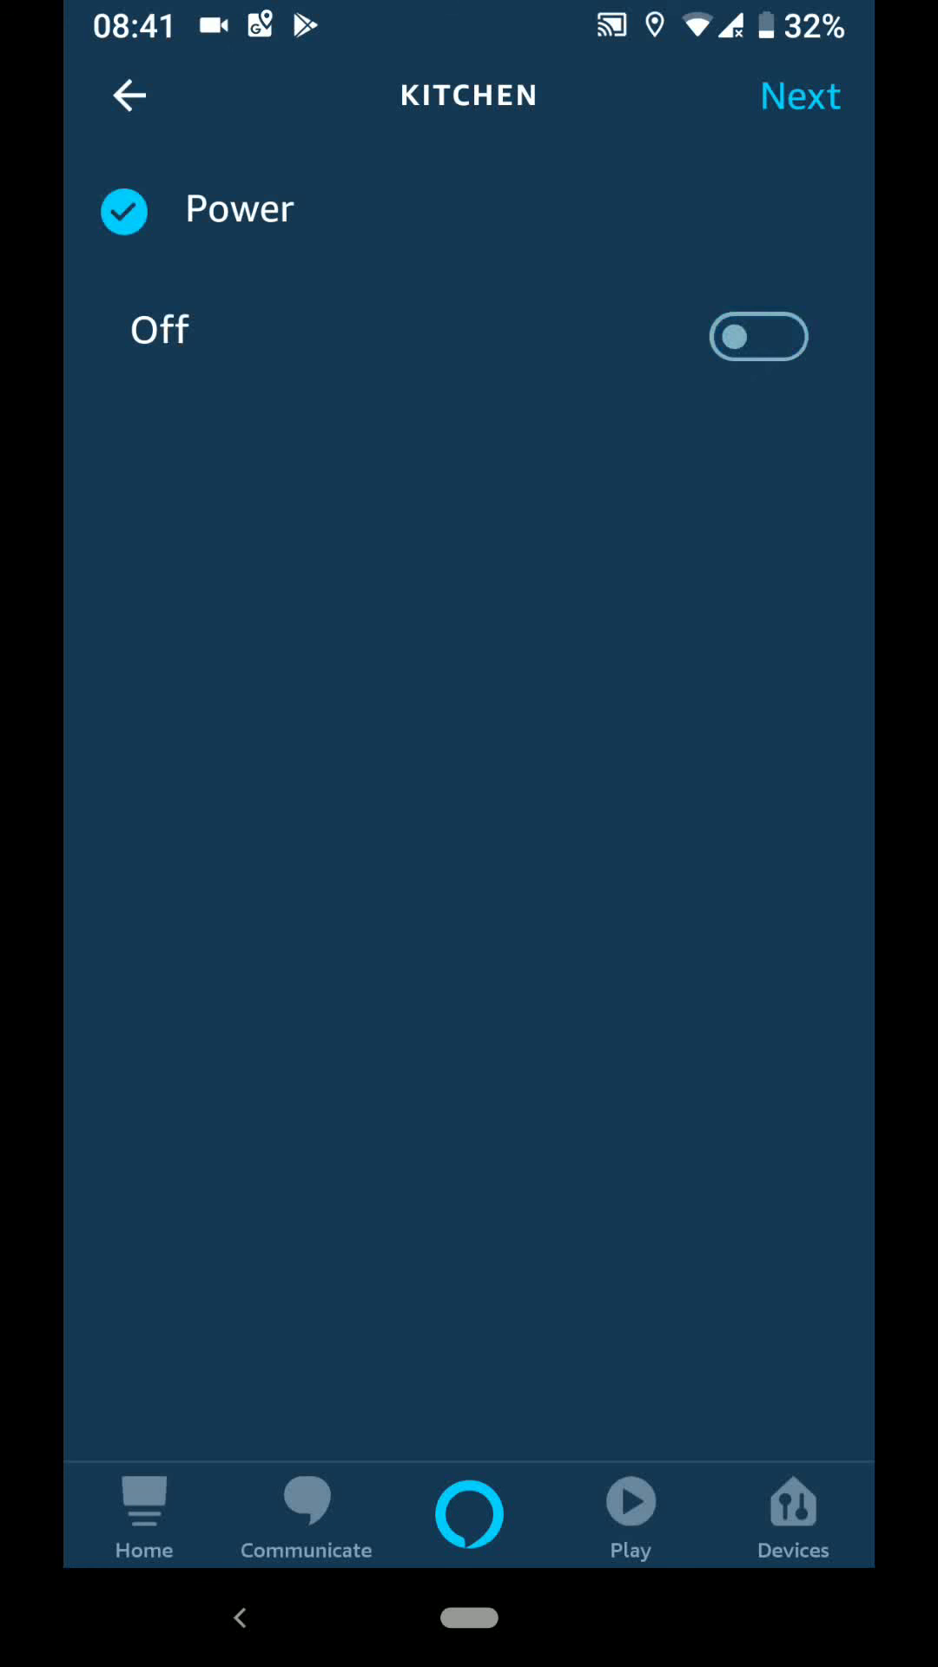
pyautogui.click(801, 96)
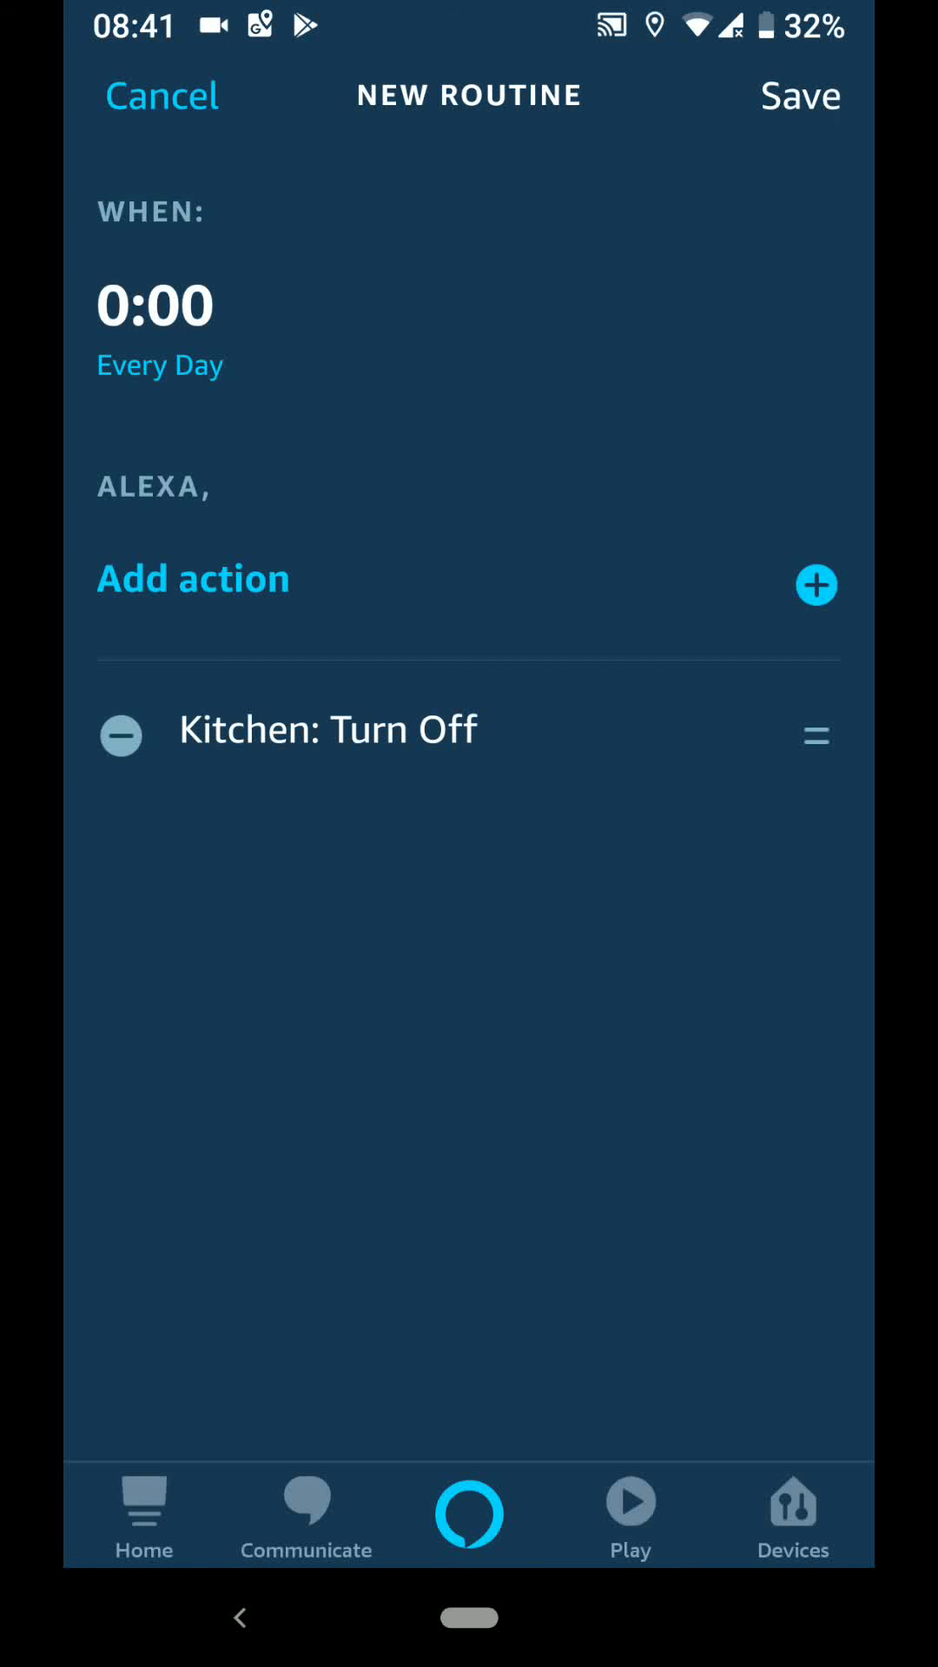
# Step: Save the 'Every Day, at 0:00' routine and go to the Android home screen
pyautogui.click(799, 96)
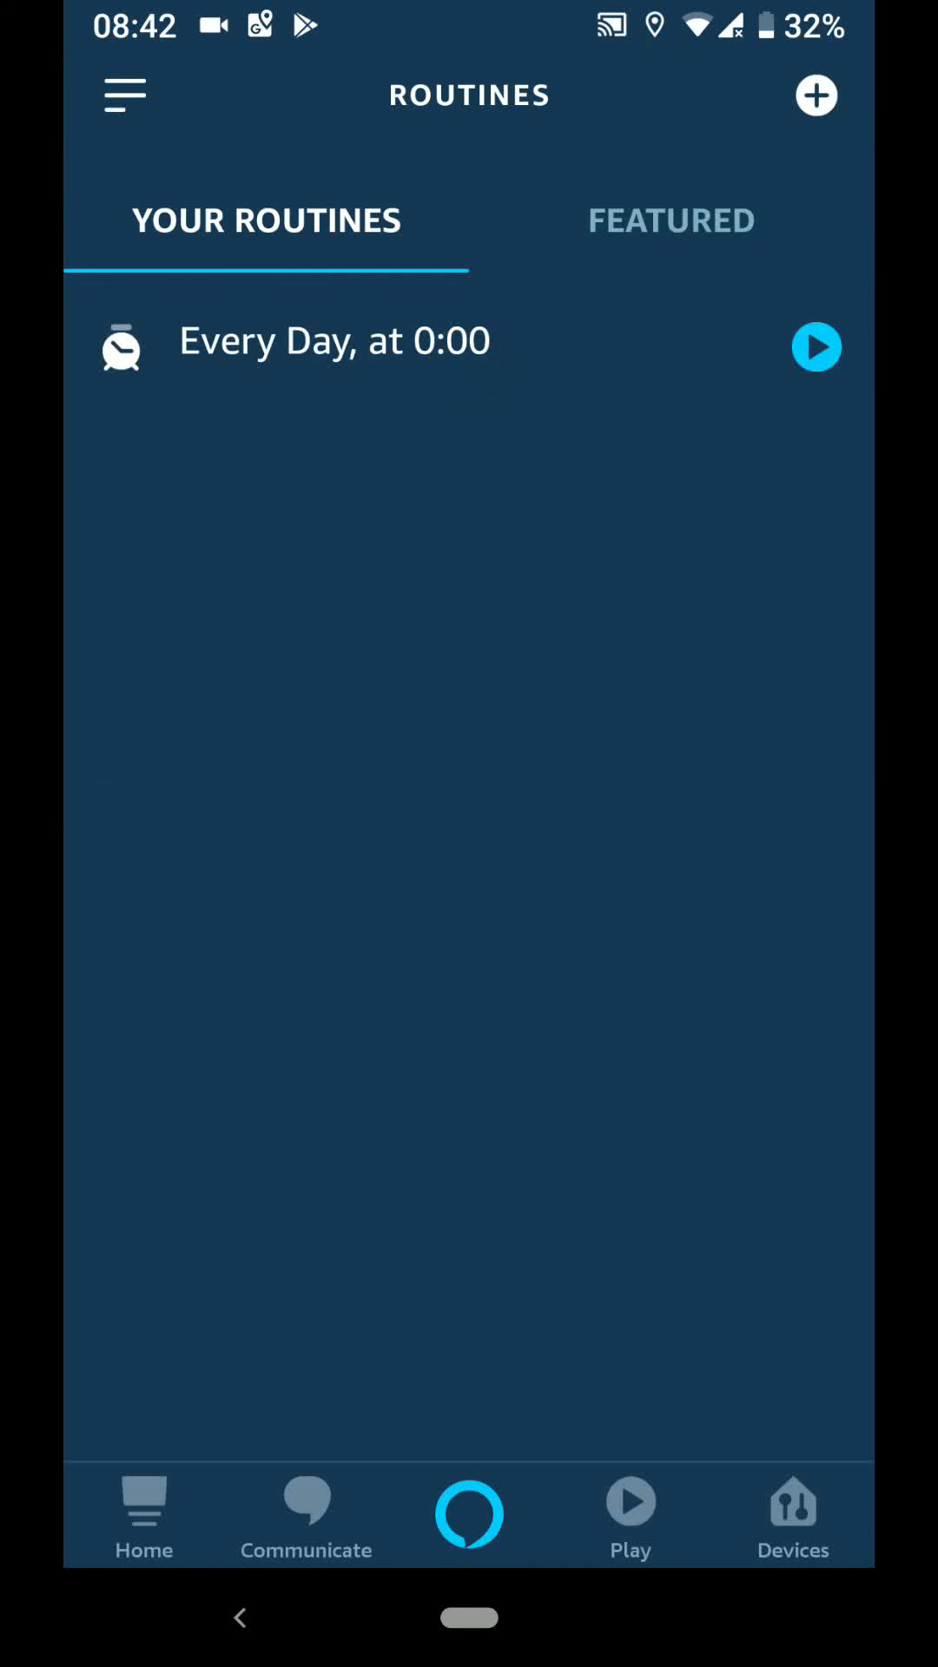
pyautogui.click(469, 1617)
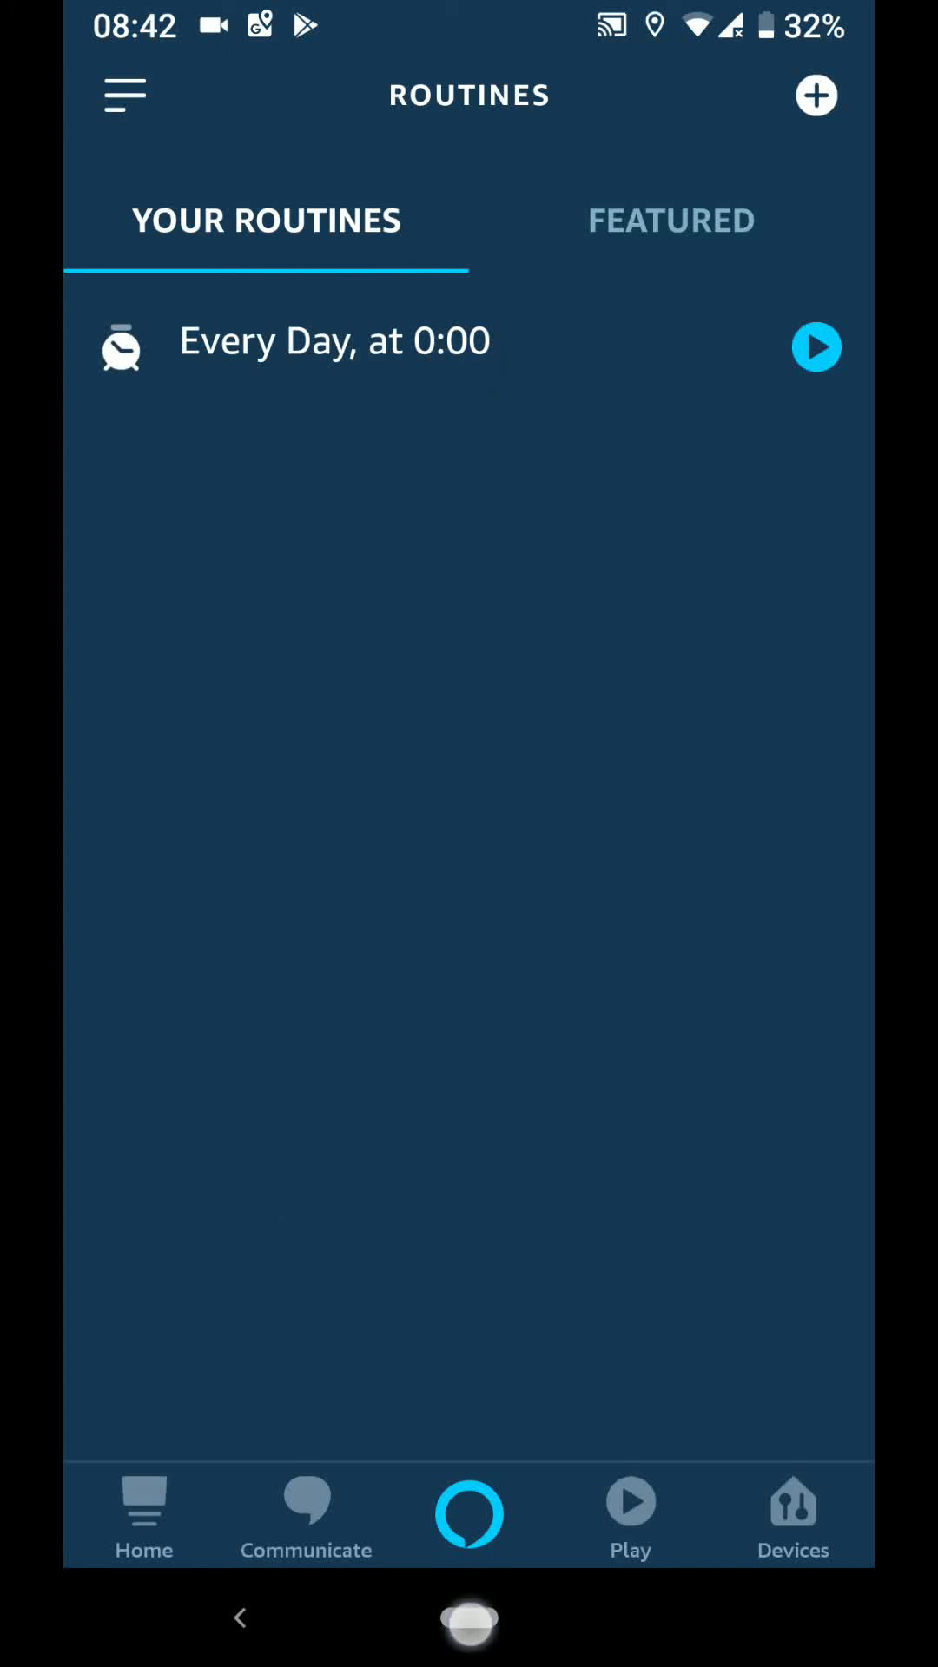